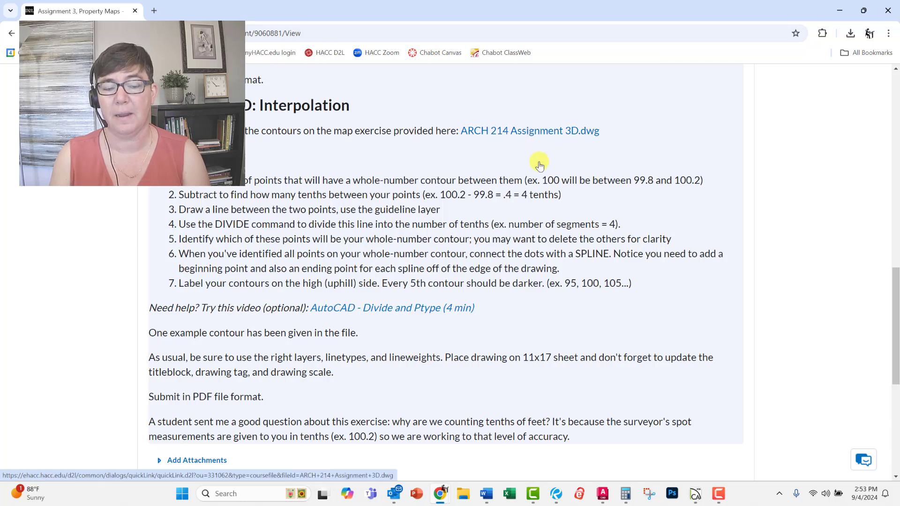
Switch to AutoCAD and examine the Assignment 3D instructions and the example contour running through the spot elevation grid
key("alt+Tab")
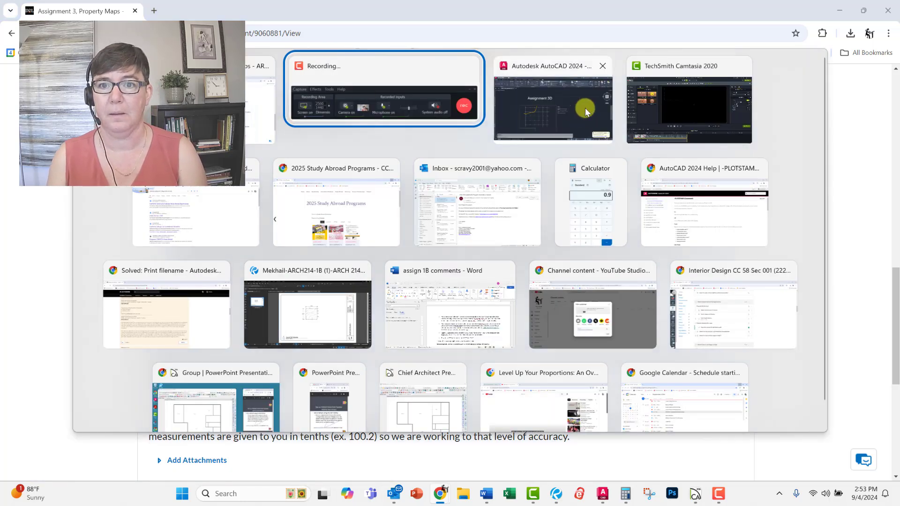
left_click(602, 93)
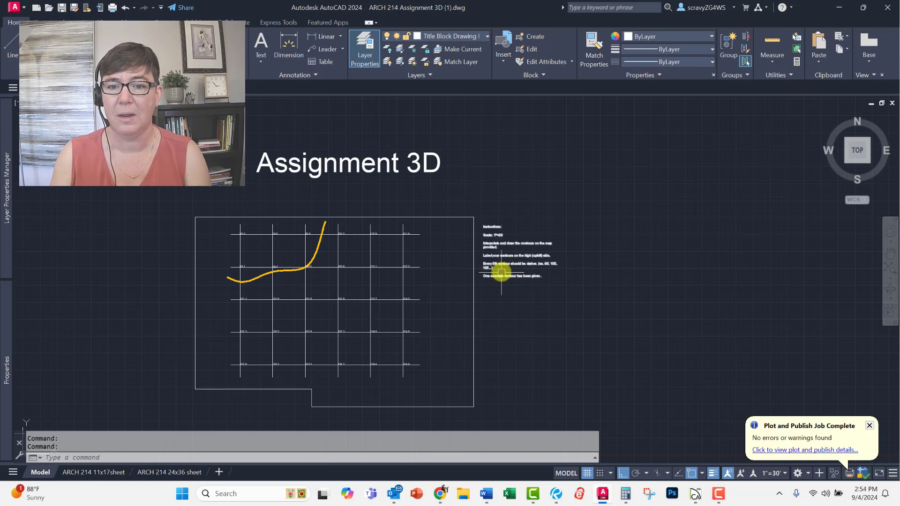
scroll(500, 264, "up", 5)
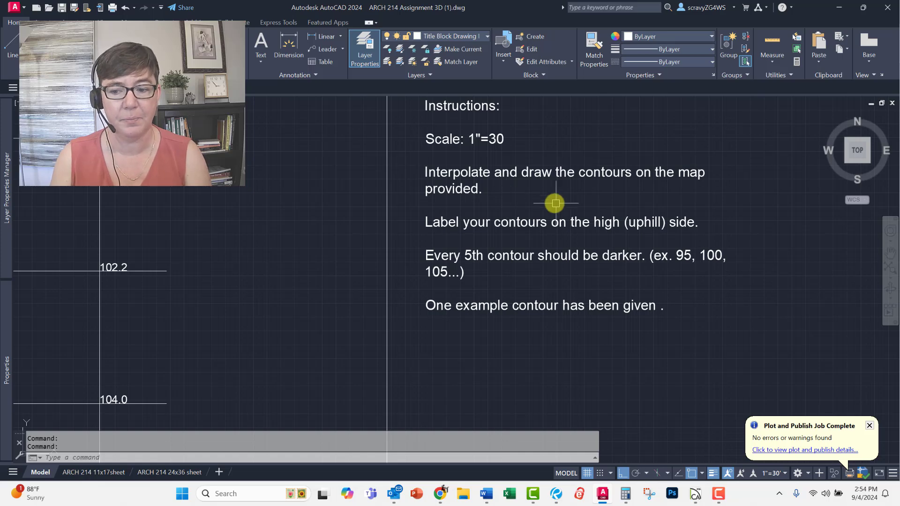
scroll(493, 235, "down", 2)
middle_click_drag(323, 253, 497, 222)
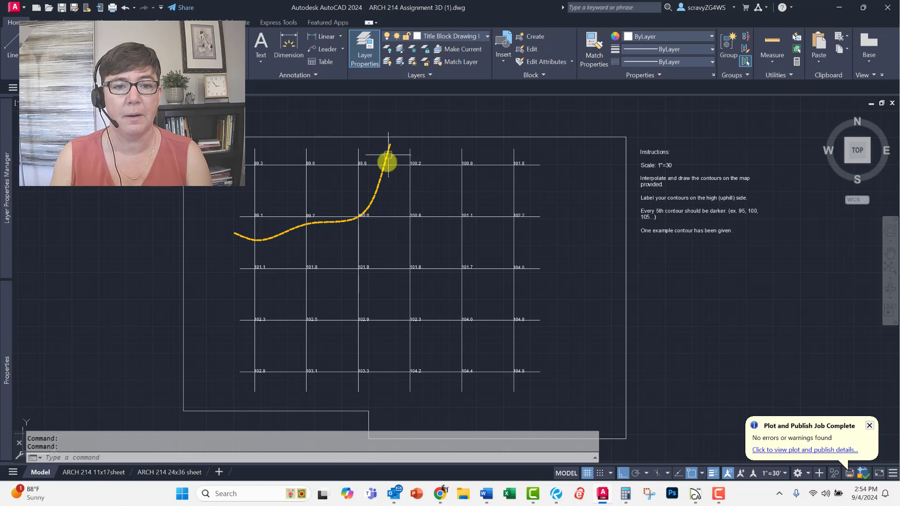
scroll(384, 211, "up", 2)
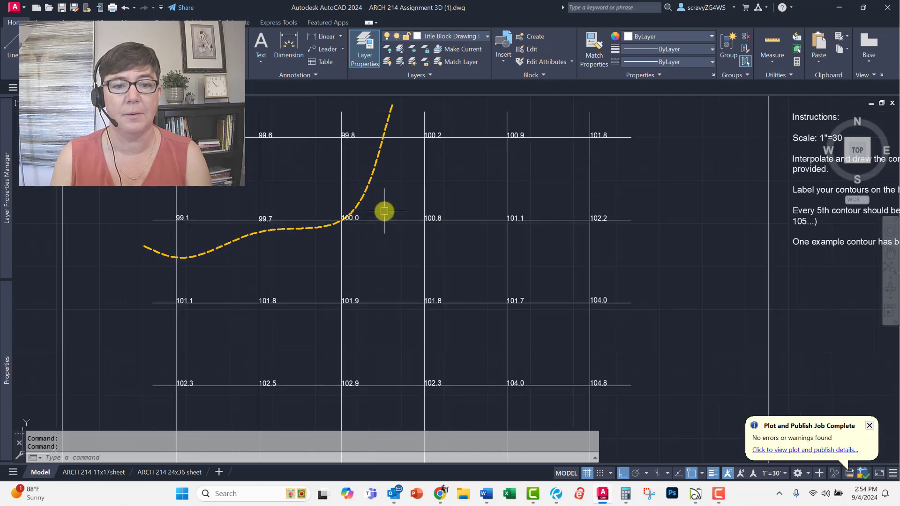
scroll(384, 211, "up", 4)
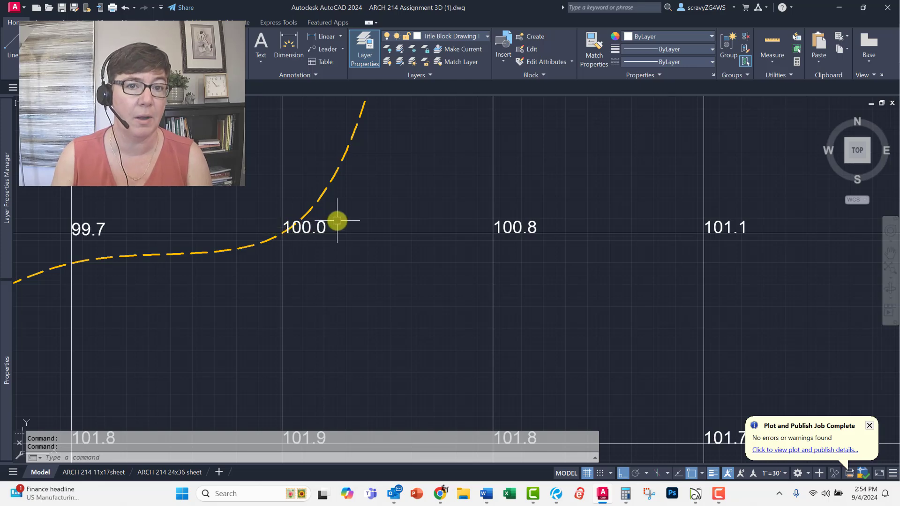
scroll(393, 185, "down", 4)
middle_click_drag(412, 171, 404, 226)
scroll(421, 182, "up", 2)
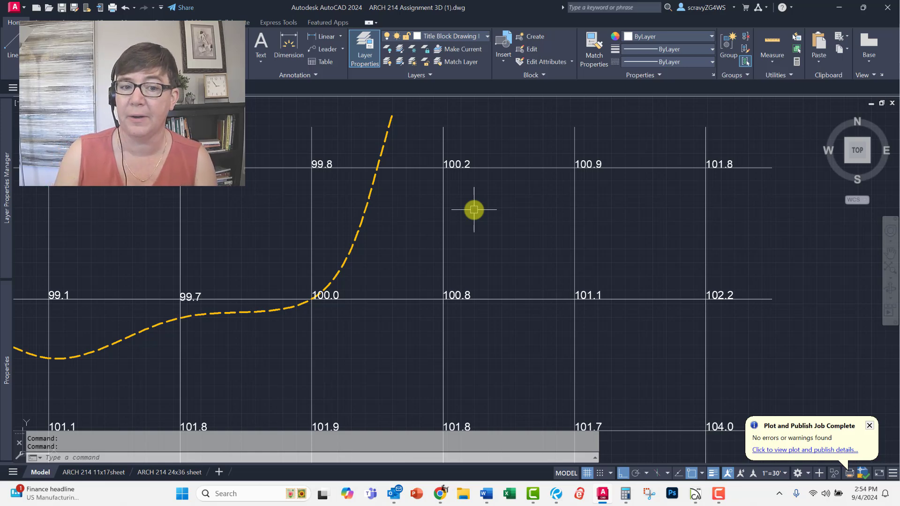
Make the Guidelines and other NonPlotting layer current
mouse_move(365, 204)
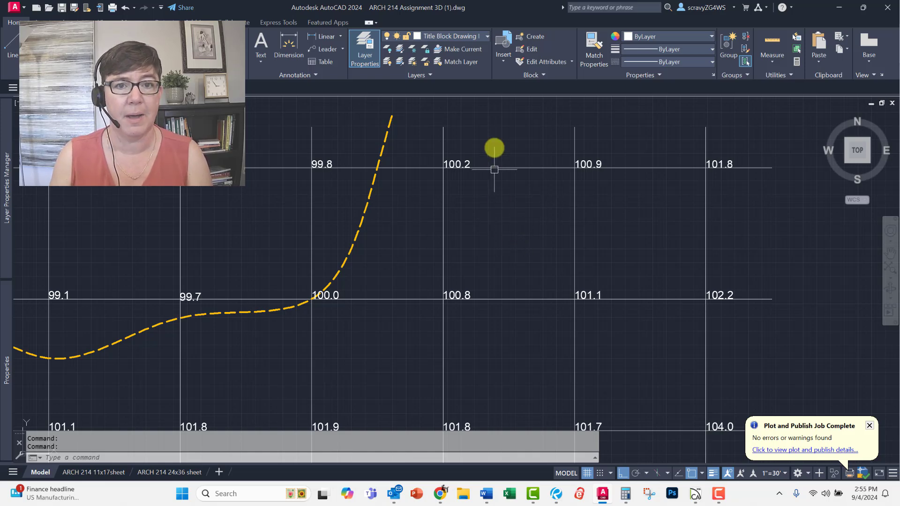
left_click(450, 35)
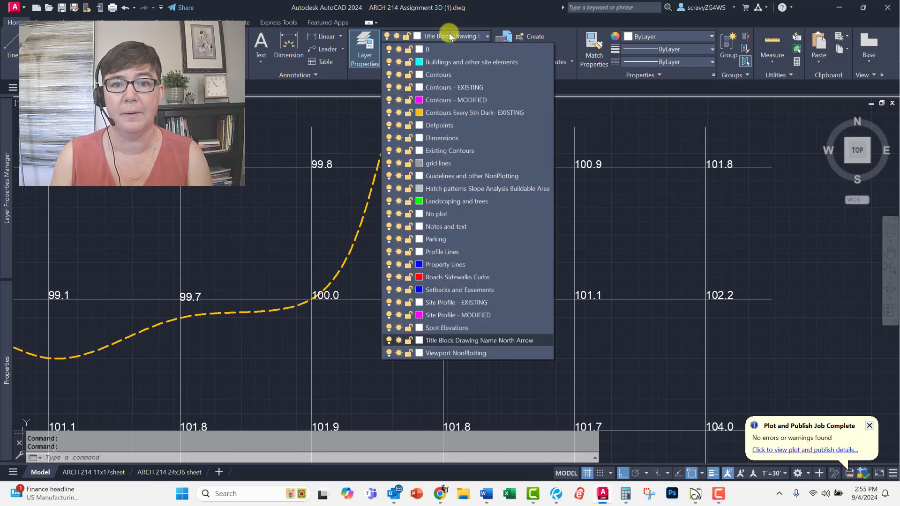
left_click(457, 177)
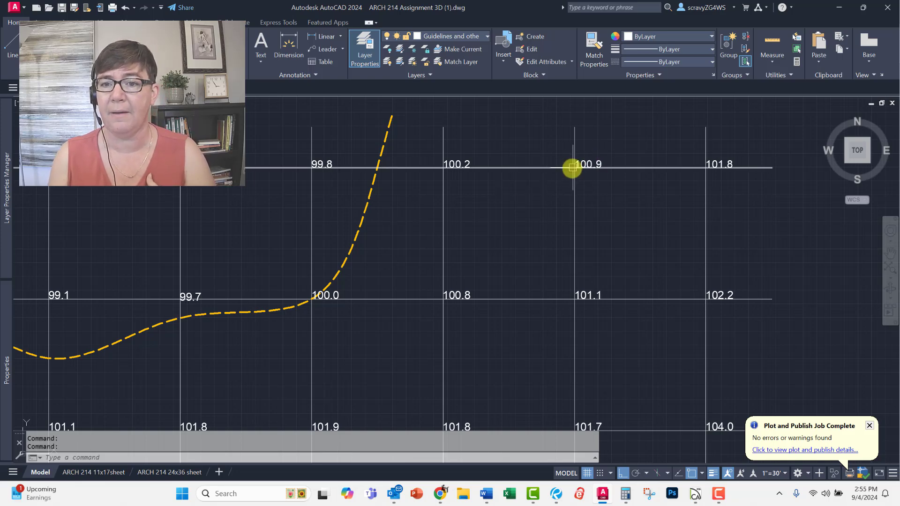
Use the Calculator to subtract 100.9 from 101.8 for the neighbouring spot elevations in the top grid row, then close it
mouse_move(575, 170)
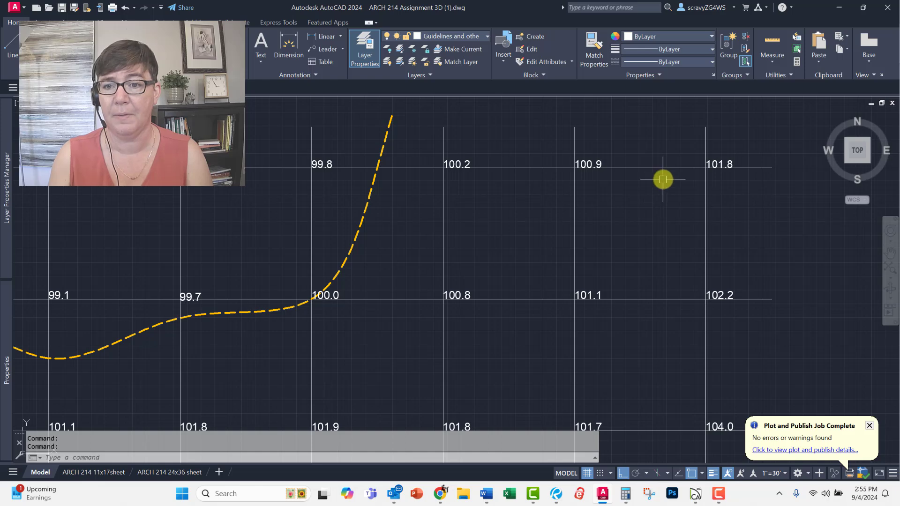
scroll(658, 182, "up", 5)
middle_click_drag(654, 182, 544, 285)
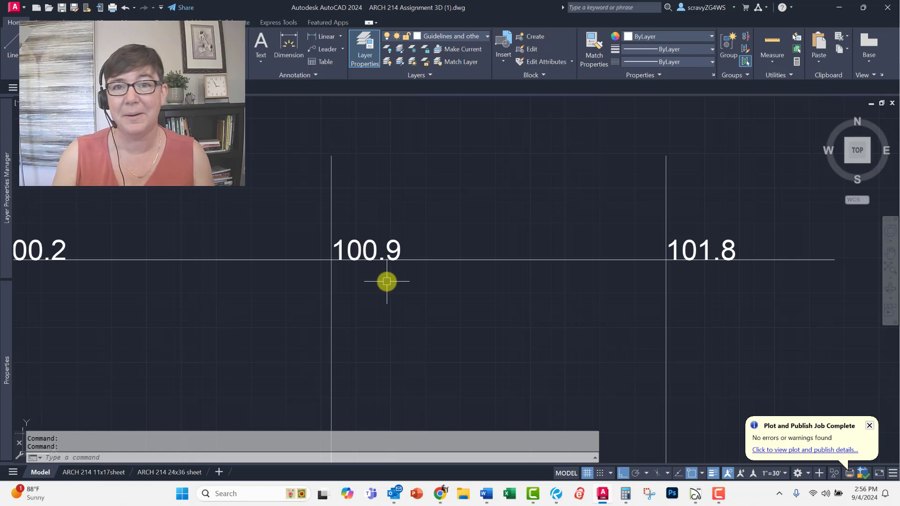
left_click(631, 495)
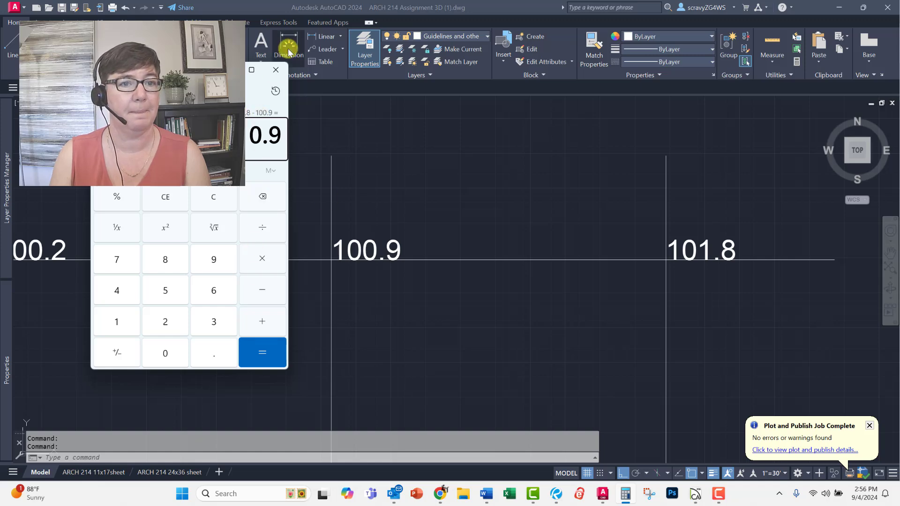
left_click(277, 71)
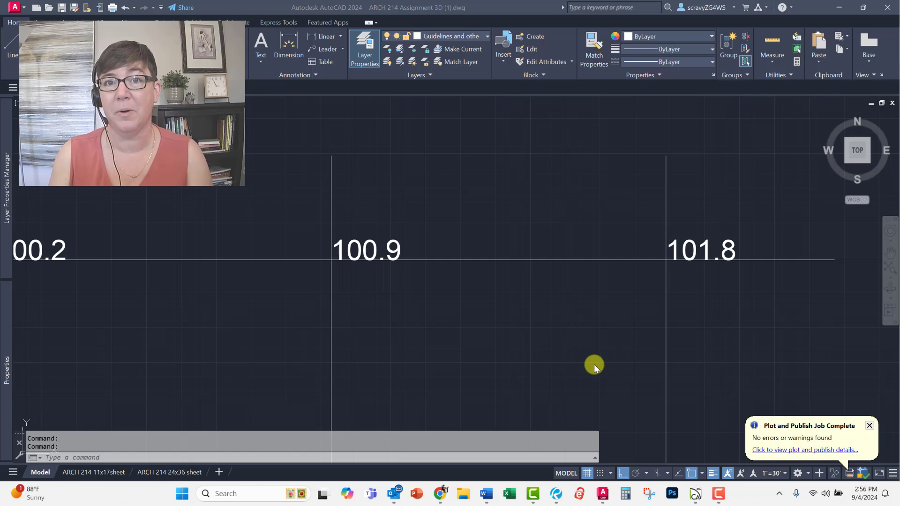
left_click(627, 495)
type("1")
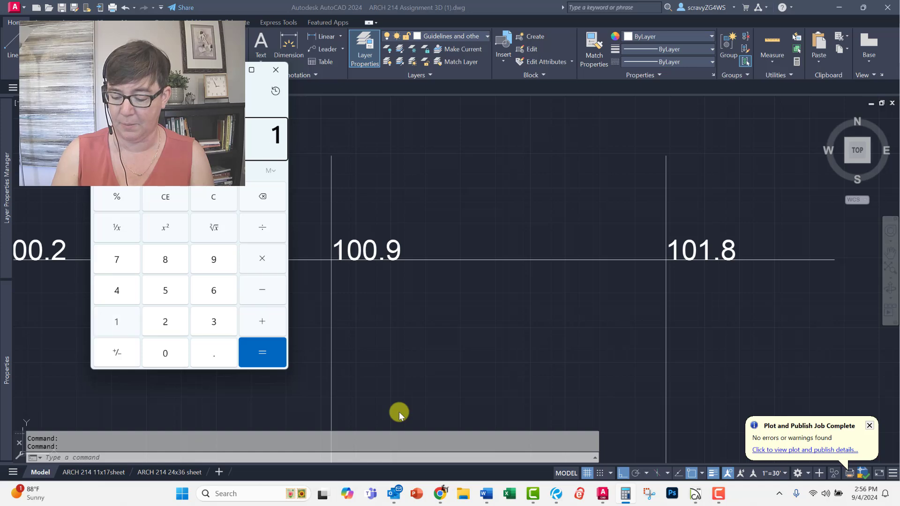
type("01.8")
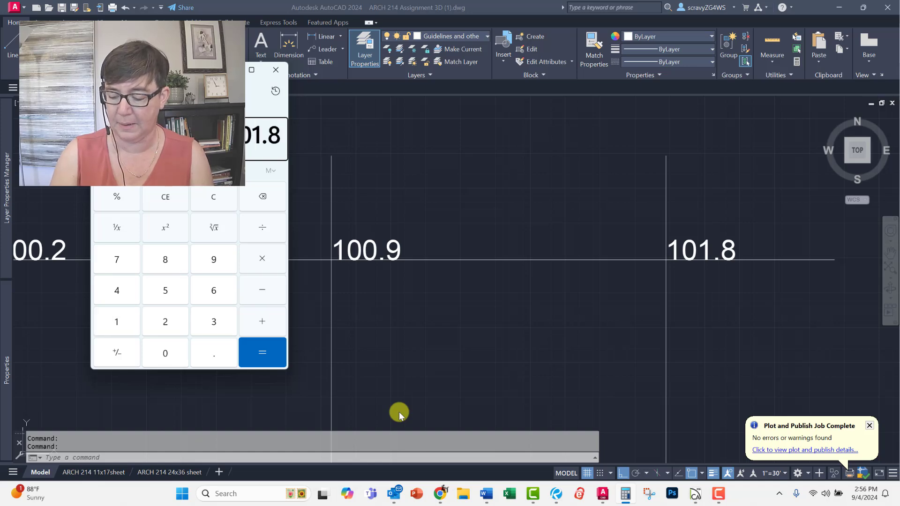
type("-100.")
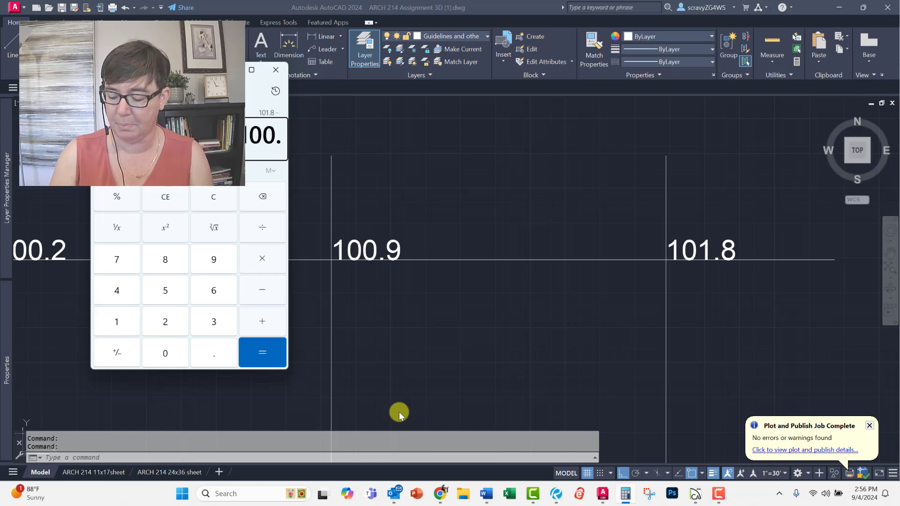
type("9")
key("Return")
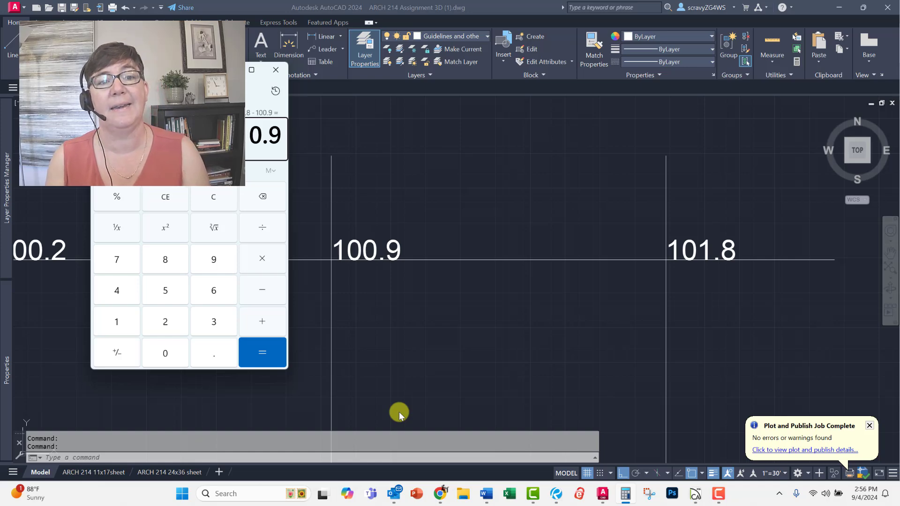
left_click(277, 72)
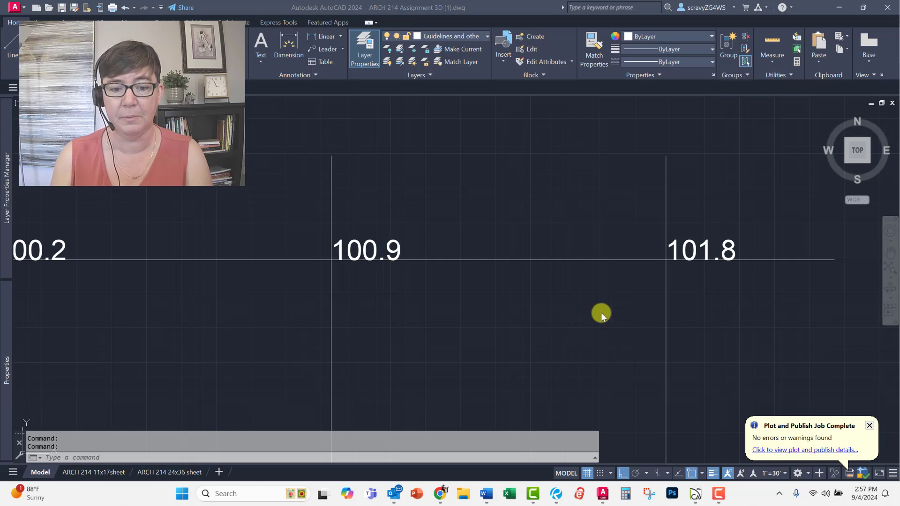
Draw a guideline along the top grid row from the 100.9 grid intersection to the 101.8 grid intersection
type("l")
key("Return")
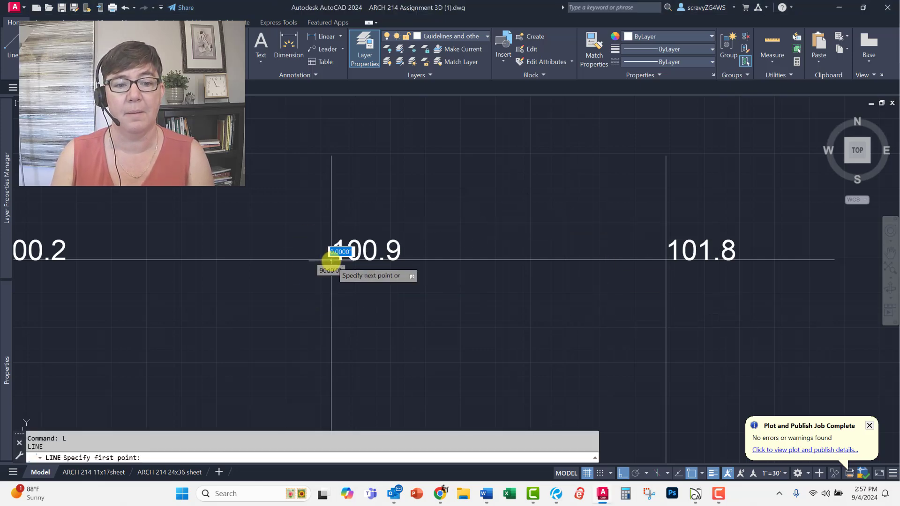
left_click(331, 259)
left_click(662, 260)
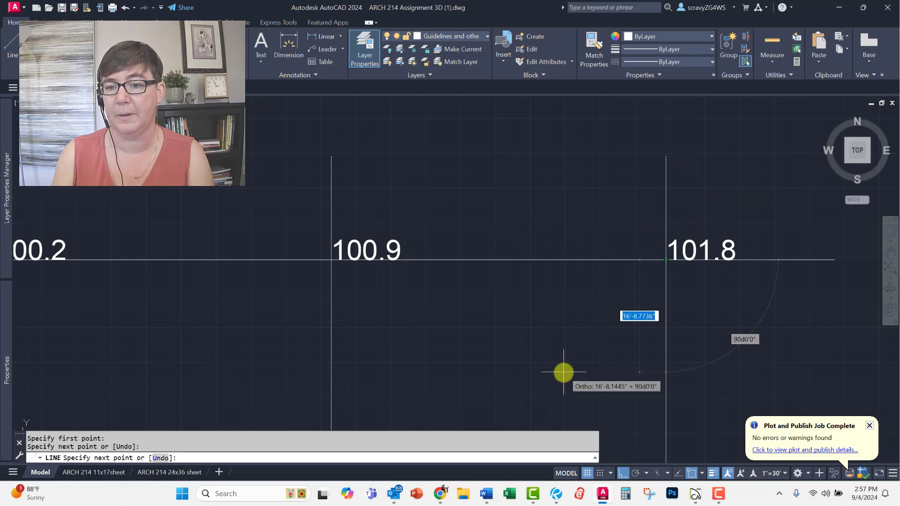
key("Return")
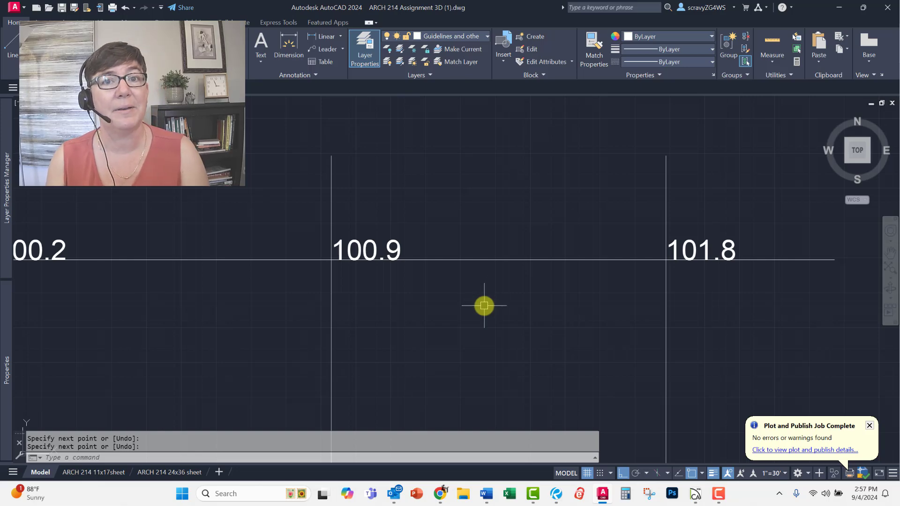
Divide the guideline between the 100.9 and 101.8 spot elevations into 9 segments with the DIVIDE command
left_click(490, 259)
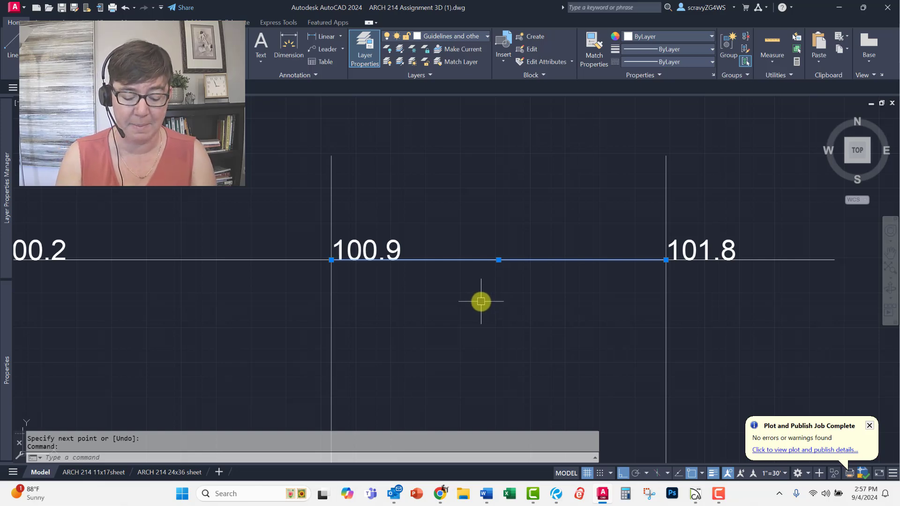
type("div")
key("Return")
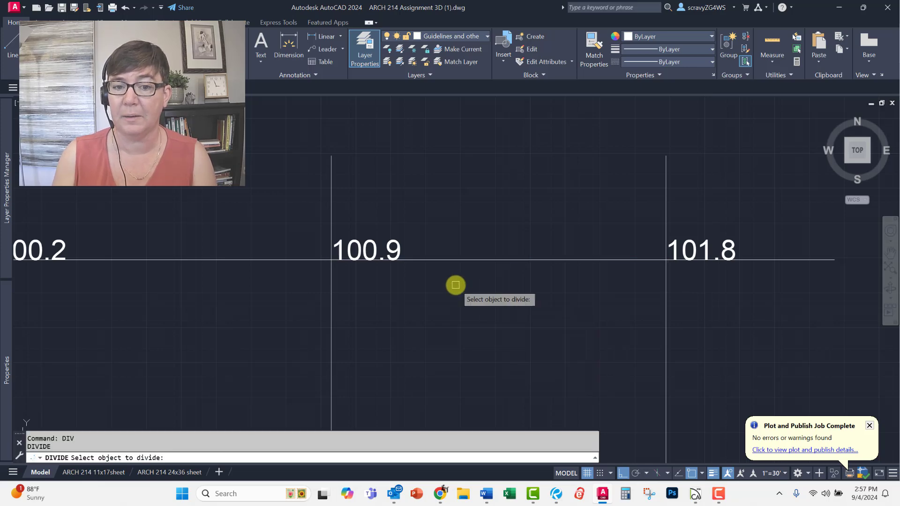
left_click(459, 260)
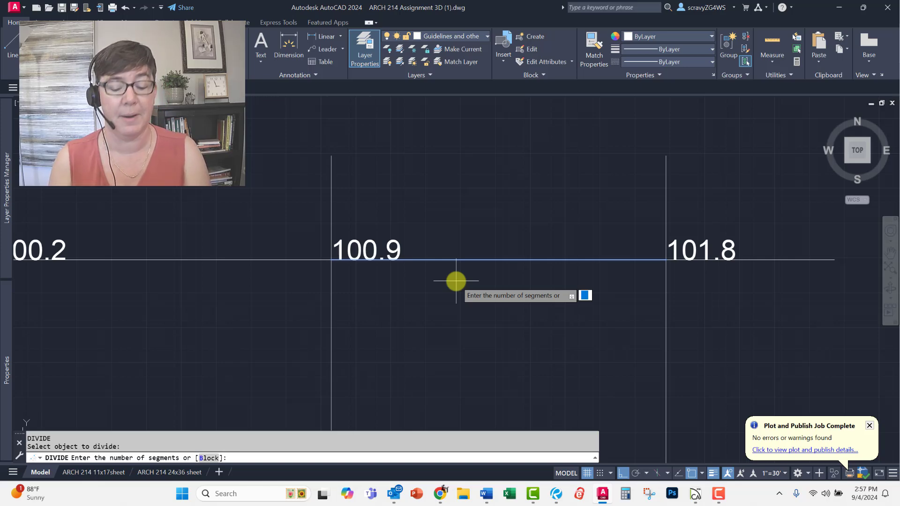
type("9")
key("Return")
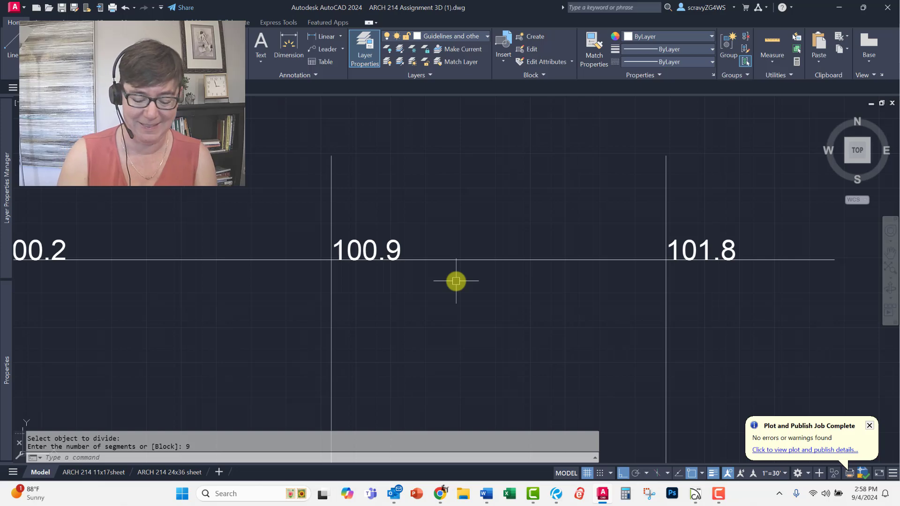
Change the point style to the plain X marker using PTYPE
type("PTYp")
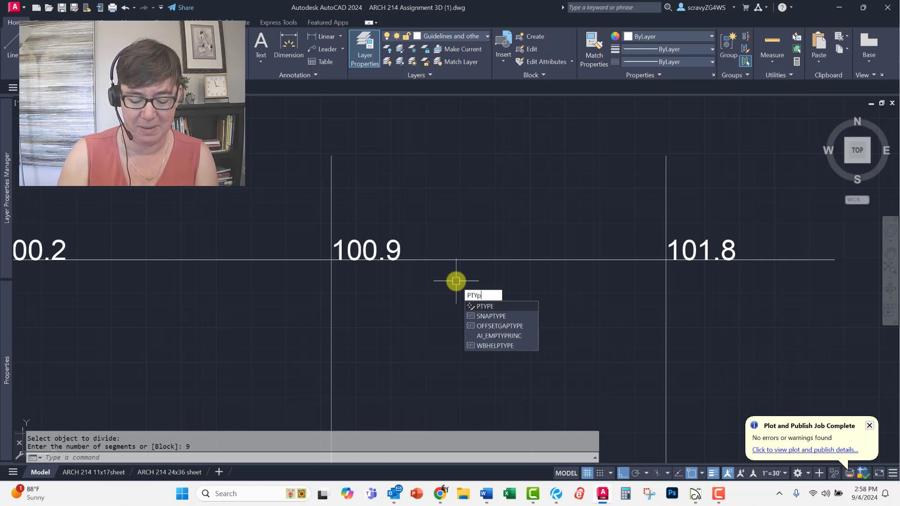
type("E")
key("Return")
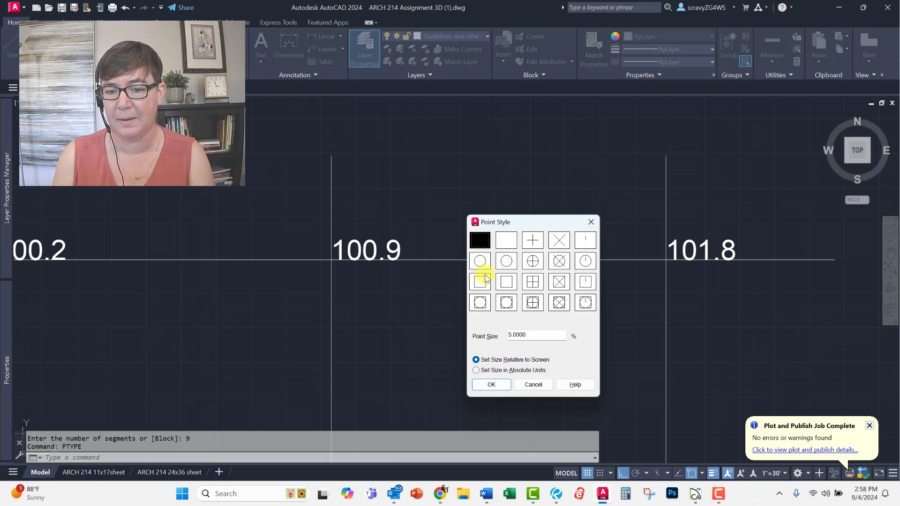
left_click(562, 244)
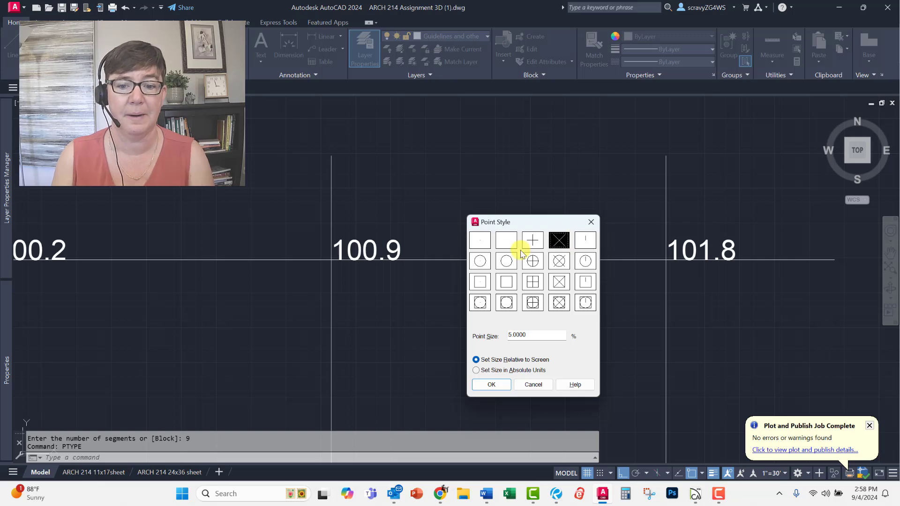
left_click(496, 387)
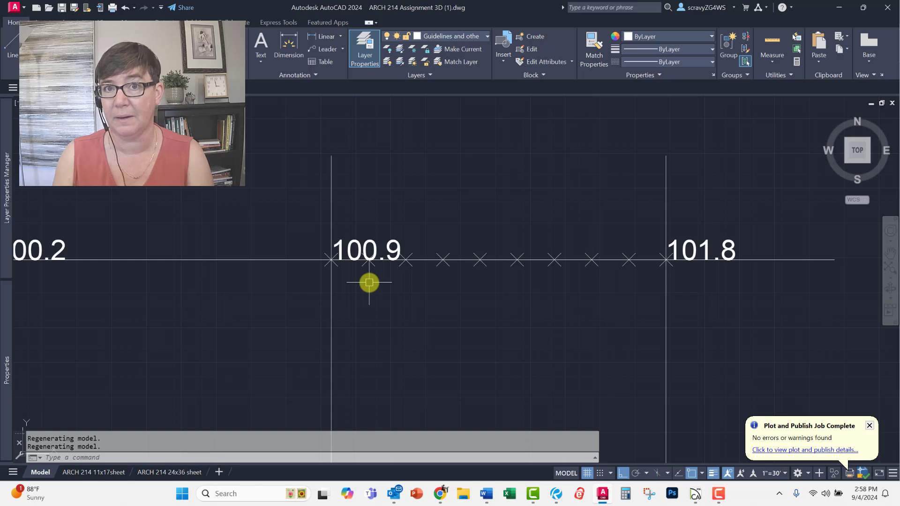
Erase the point markers from 100.9 to 101.8, keeping only the first division point after 100.9
type("e")
key("Return")
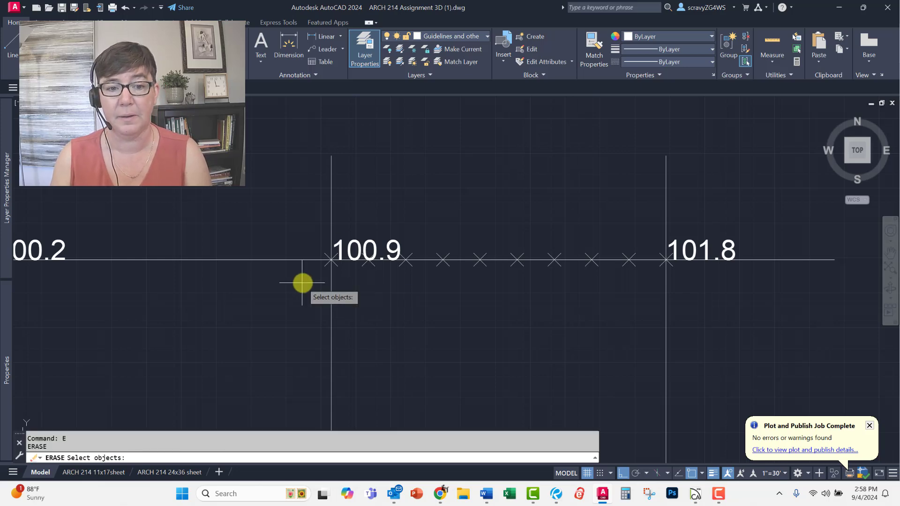
left_click(301, 283)
left_click(353, 235)
left_click(392, 287)
left_click(730, 230)
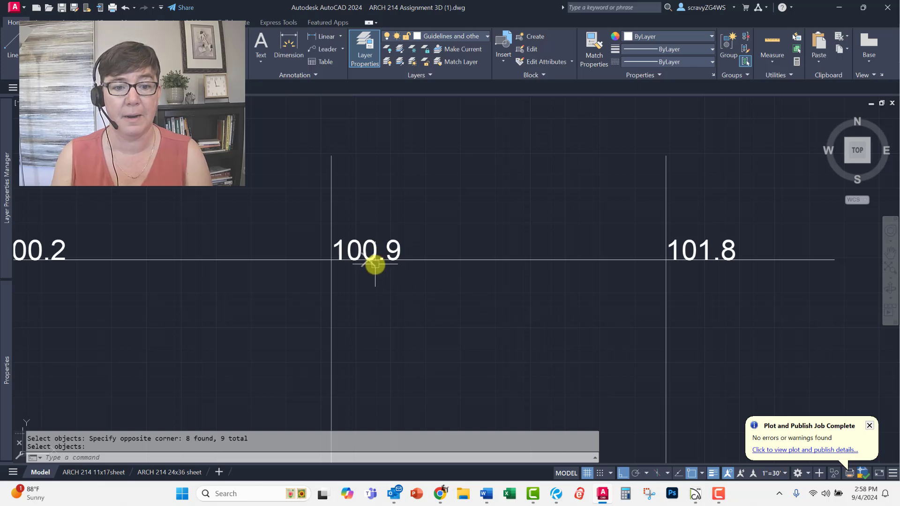
key("Return")
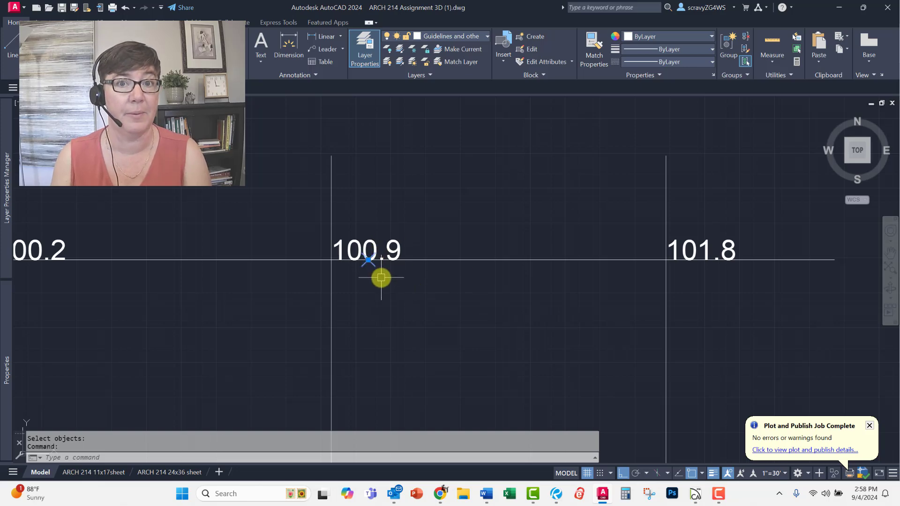
key("Escape")
key("Escape")
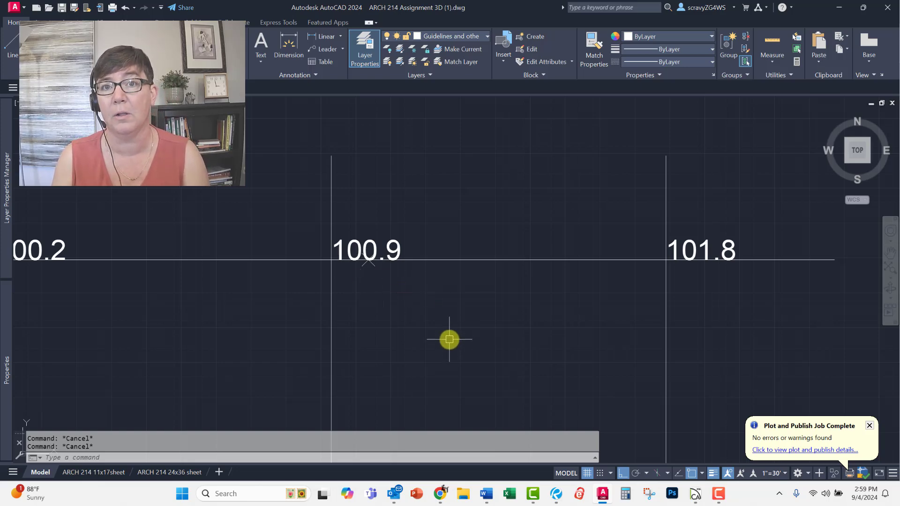
scroll(449, 340, "down", 3)
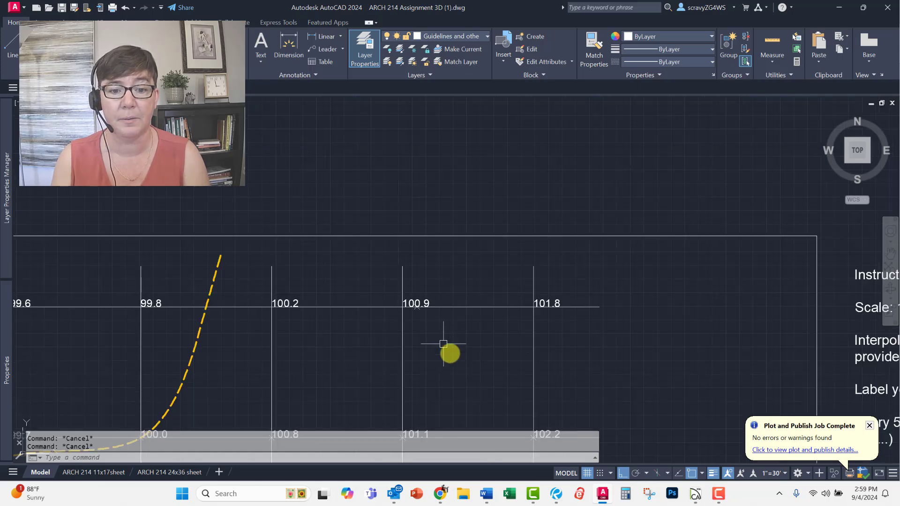
Draw a vertical guideline from the 100.9 grid intersection down to the 101.1 grid intersection
mouse_move(450, 351)
middle_mouse_down()
mouse_move(452, 286)
mouse_move(496, 225)
middle_mouse_up()
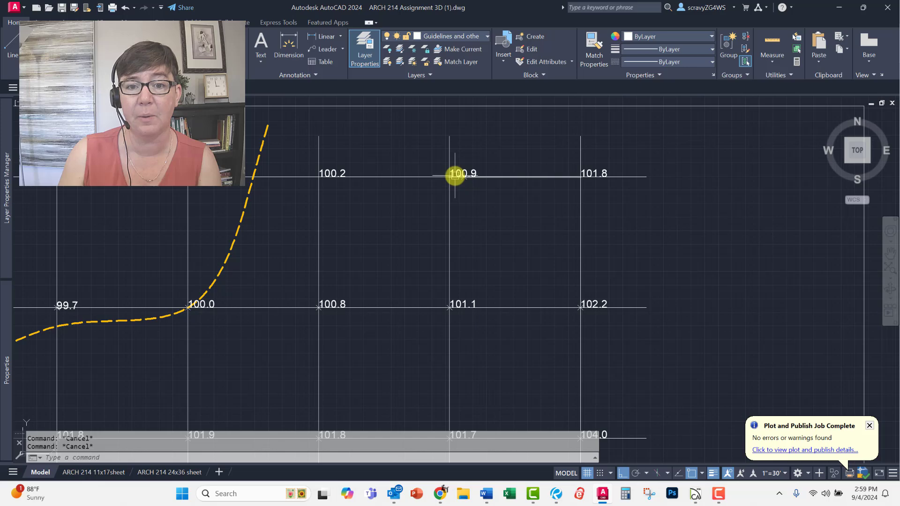
mouse_move(455, 177)
mouse_move(454, 308)
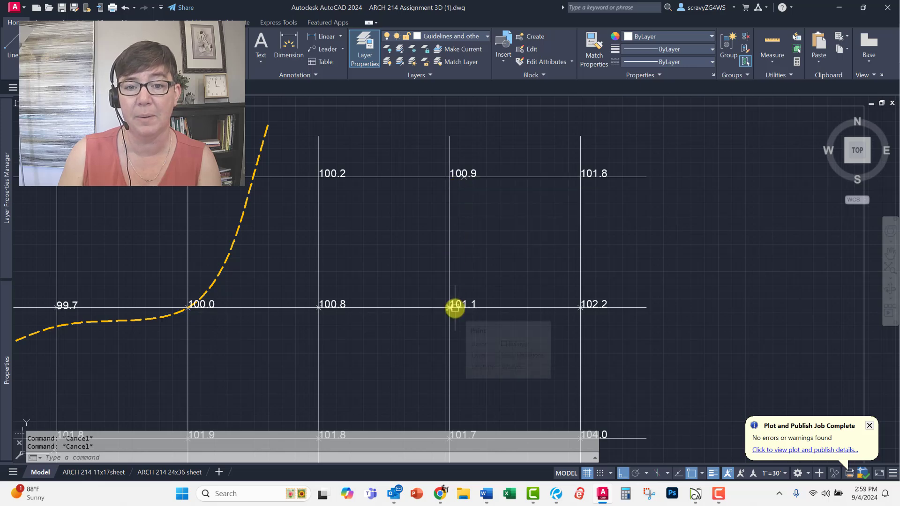
scroll(455, 227, "up", 2)
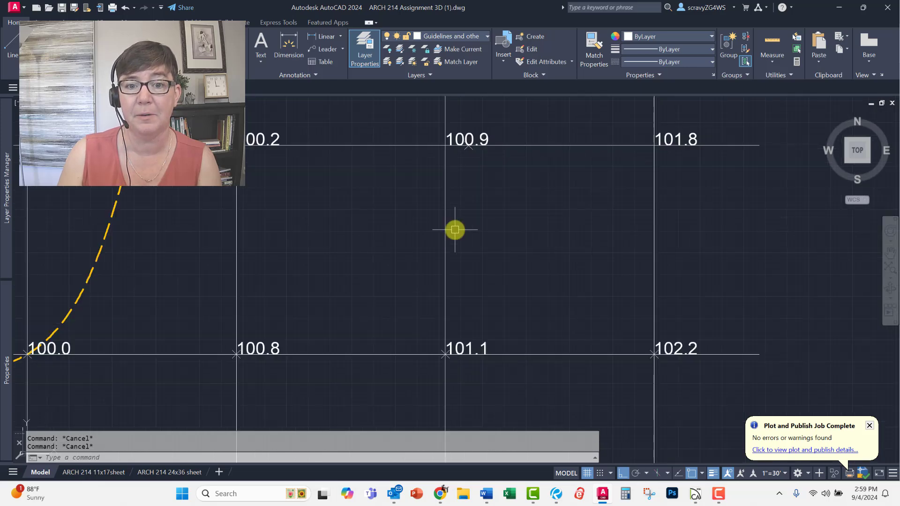
middle_click_drag(455, 226, 454, 259)
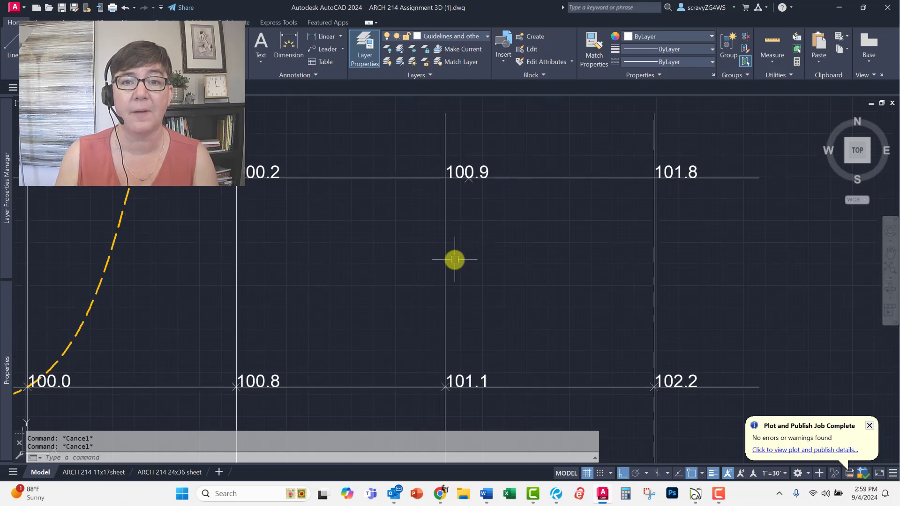
type("L")
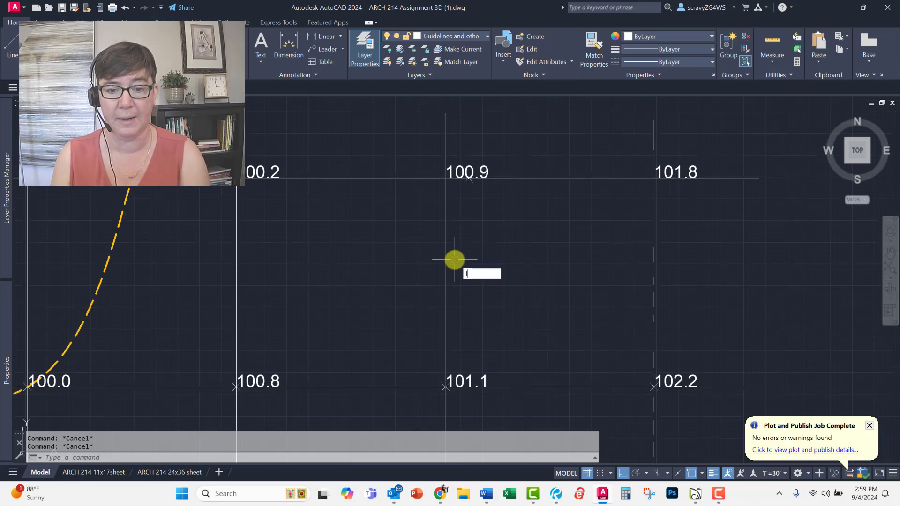
key("Return")
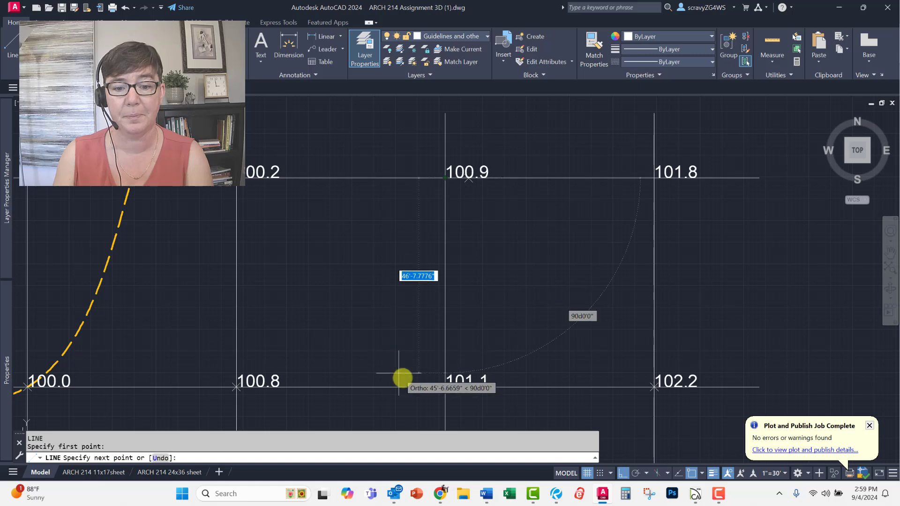
left_click(445, 387)
key("Return")
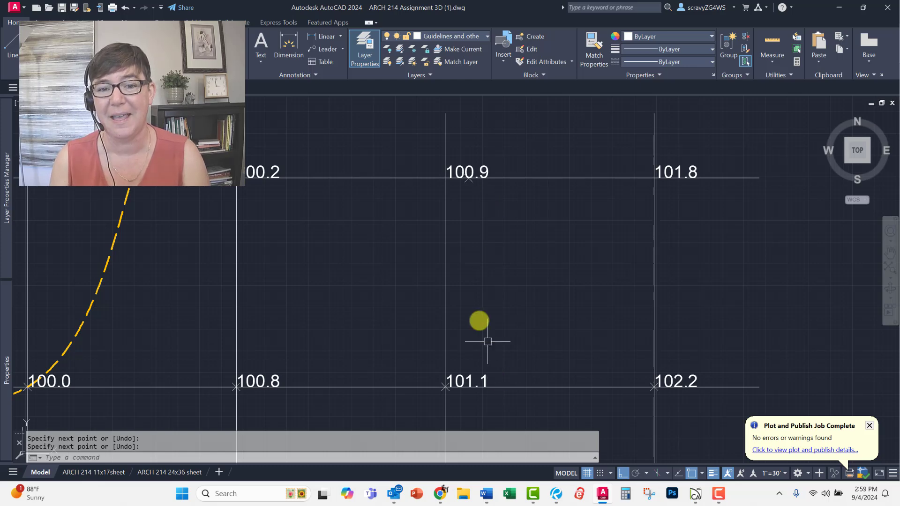
Divide the guideline between the 100.9 and 101.1 spot elevations into 2 segments with the DIVIDE command
mouse_move(446, 285)
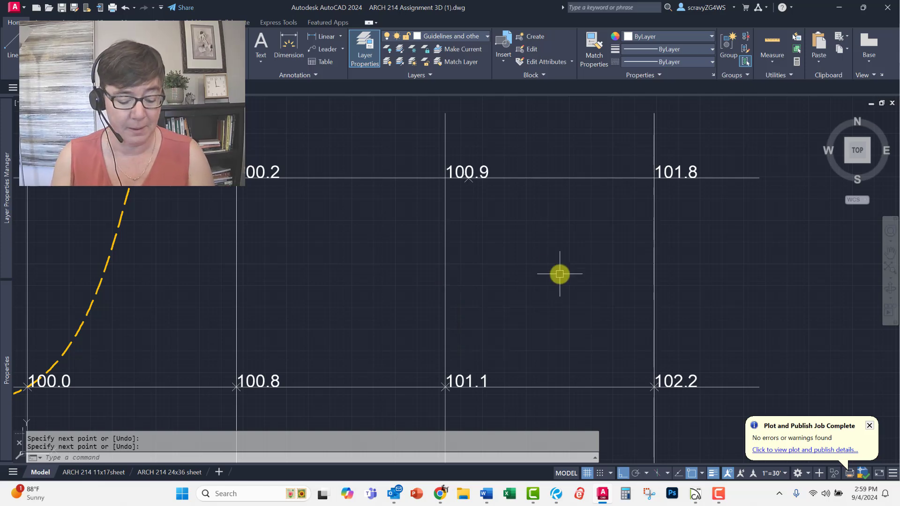
type("div")
key("Return")
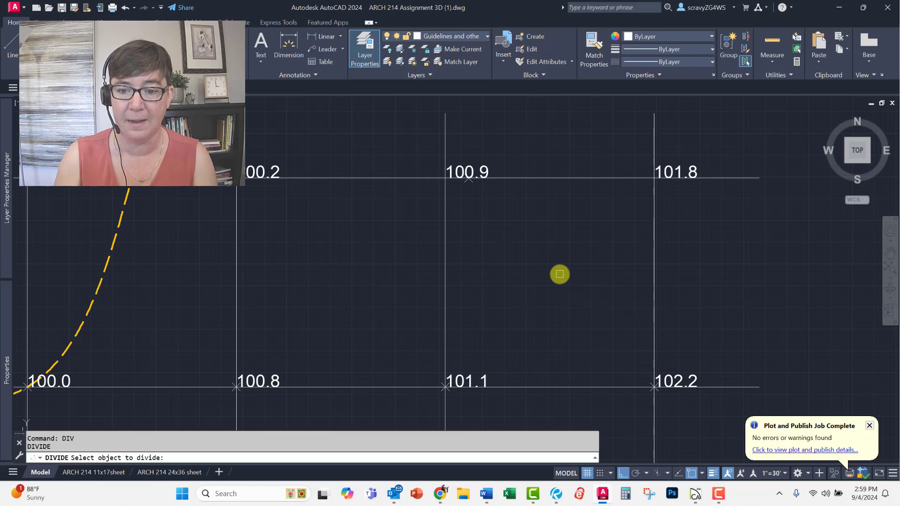
left_click(447, 230)
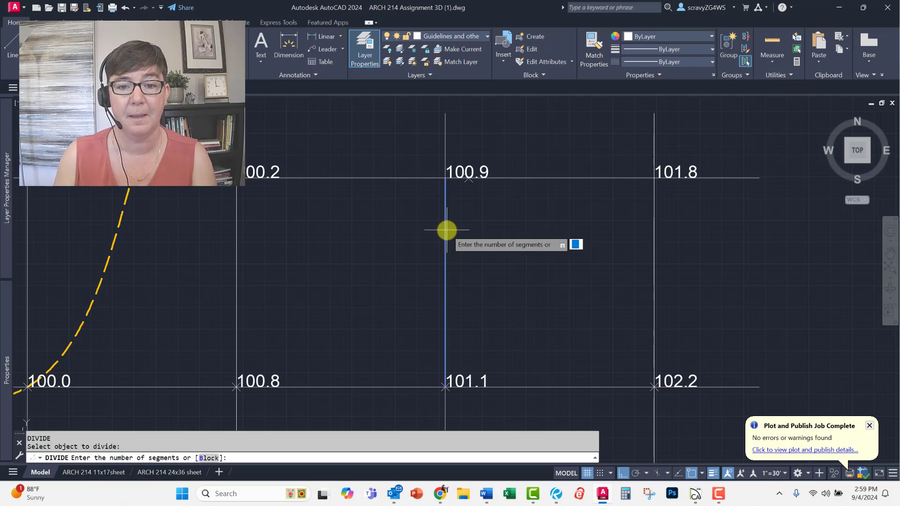
type("2")
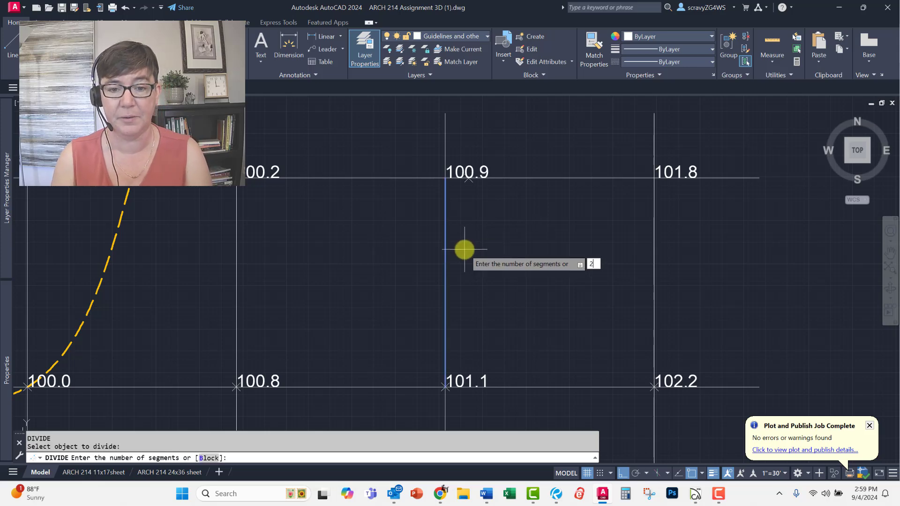
key("Return")
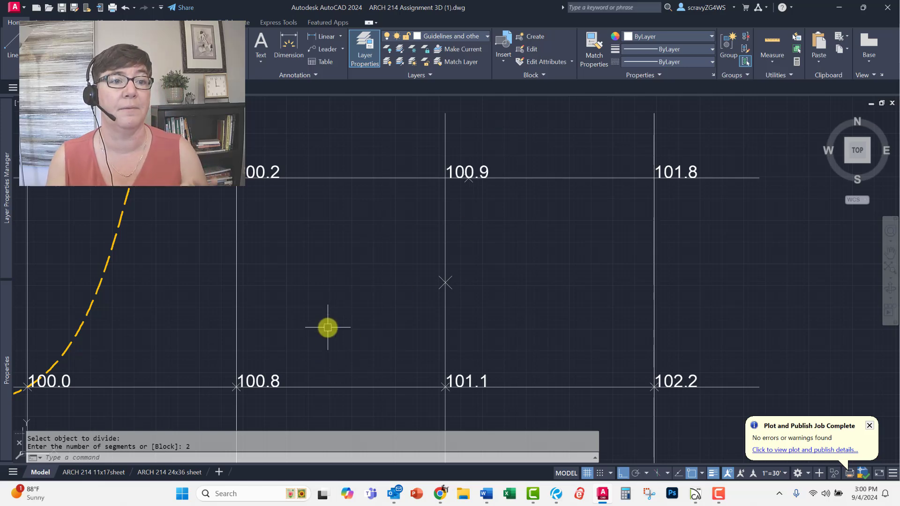
Make Contours - EXISTING the current layer
scroll(342, 271, "down", 2)
middle_click_drag(340, 273, 393, 287)
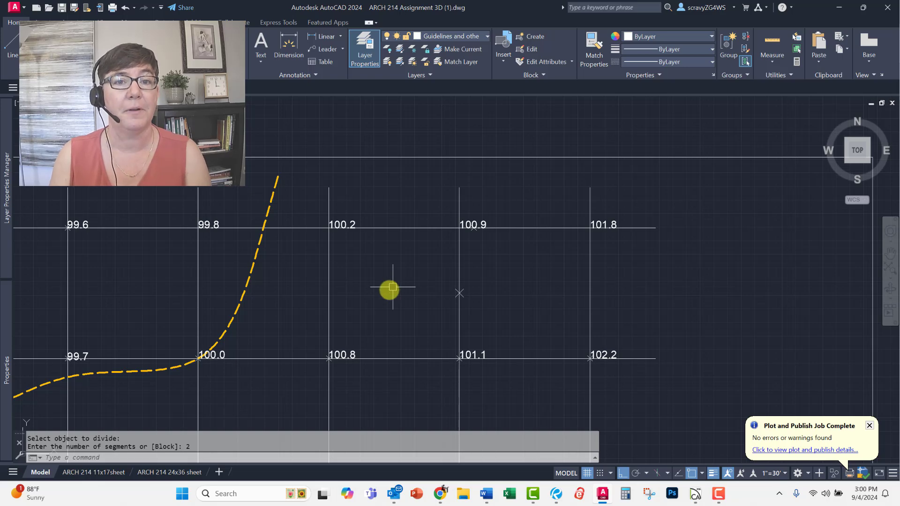
left_click(450, 37)
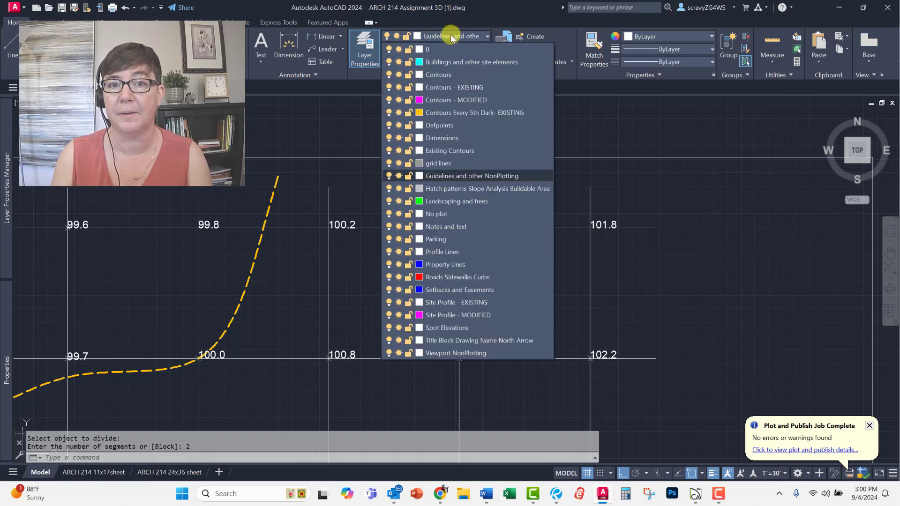
left_click(460, 88)
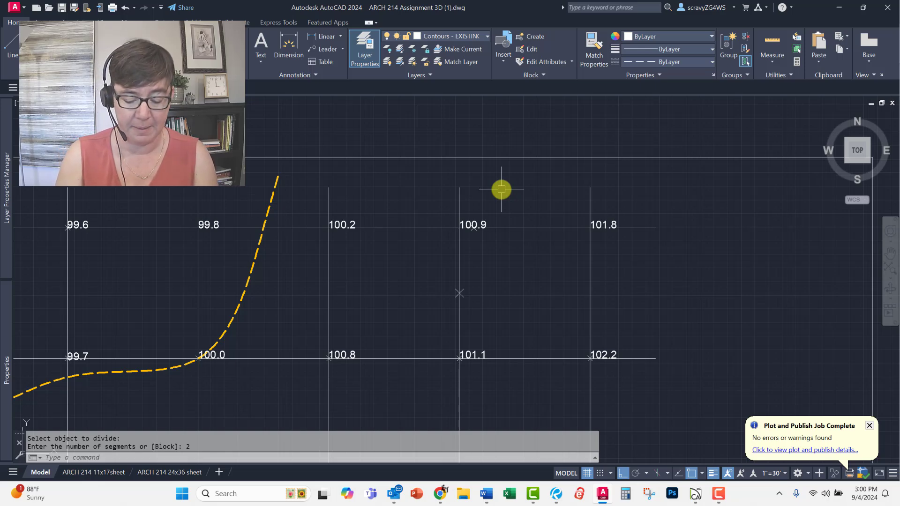
With Ortho off, draw a spline from above the top grid row through the markers beside and below 100.9, ending just short of 101.1
type("spl")
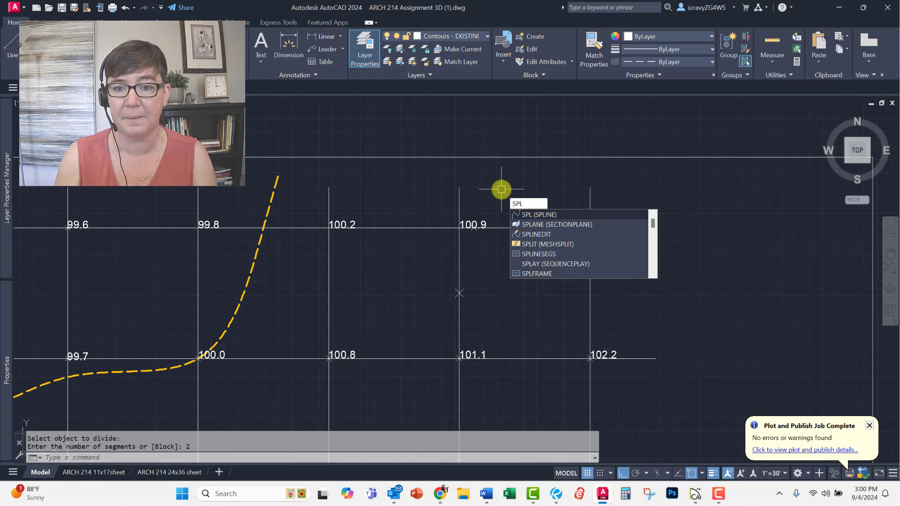
key("Return")
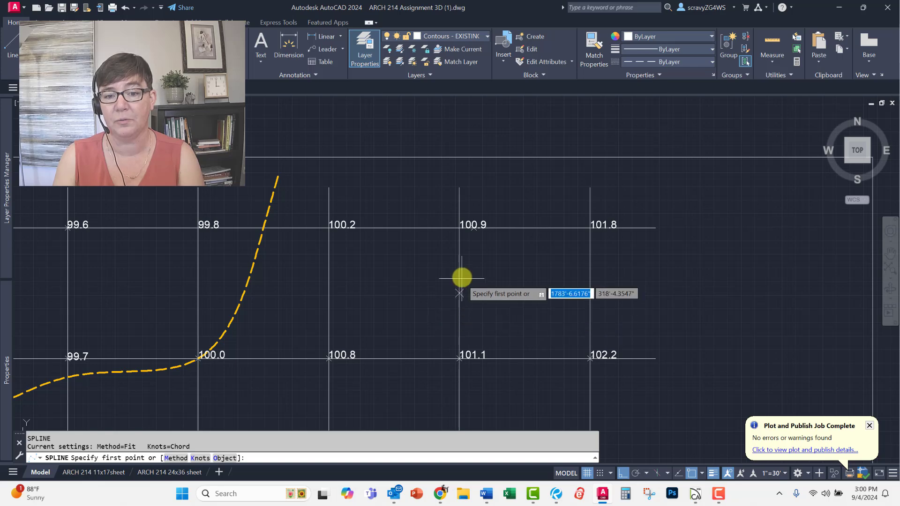
left_click(487, 184)
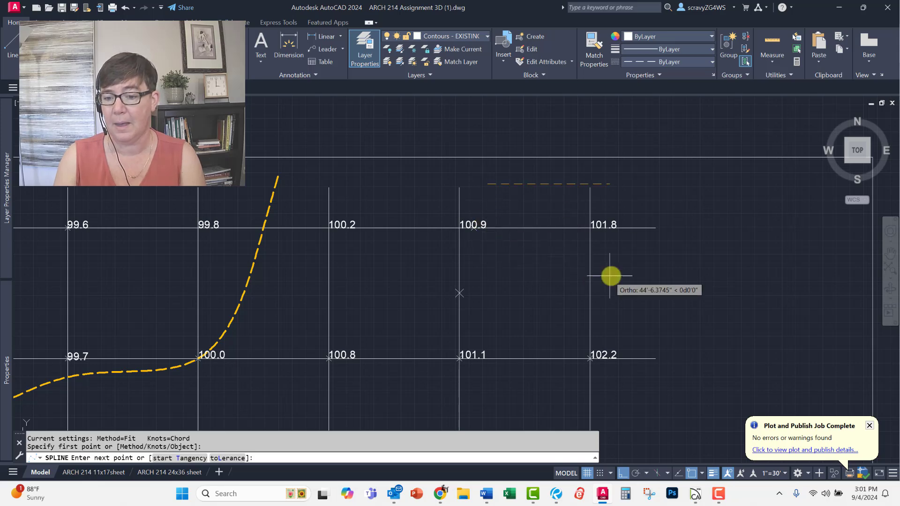
left_click(623, 471)
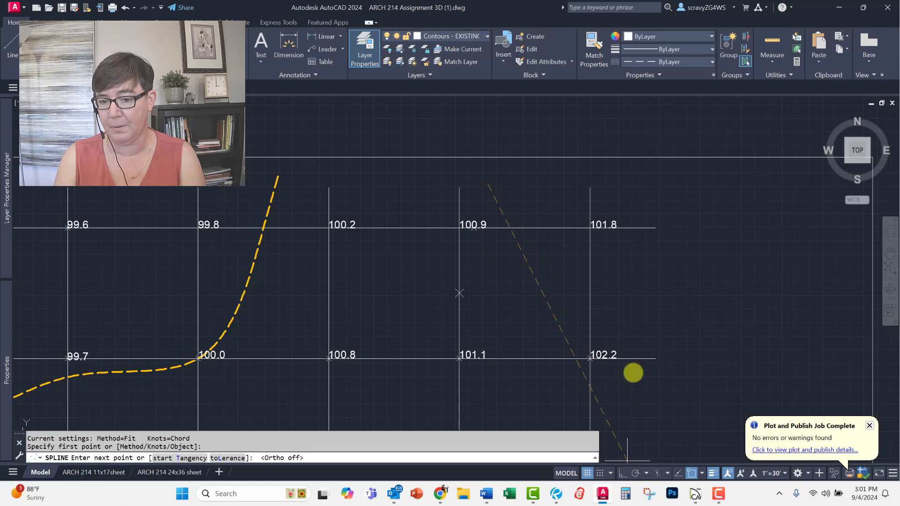
left_click(474, 227)
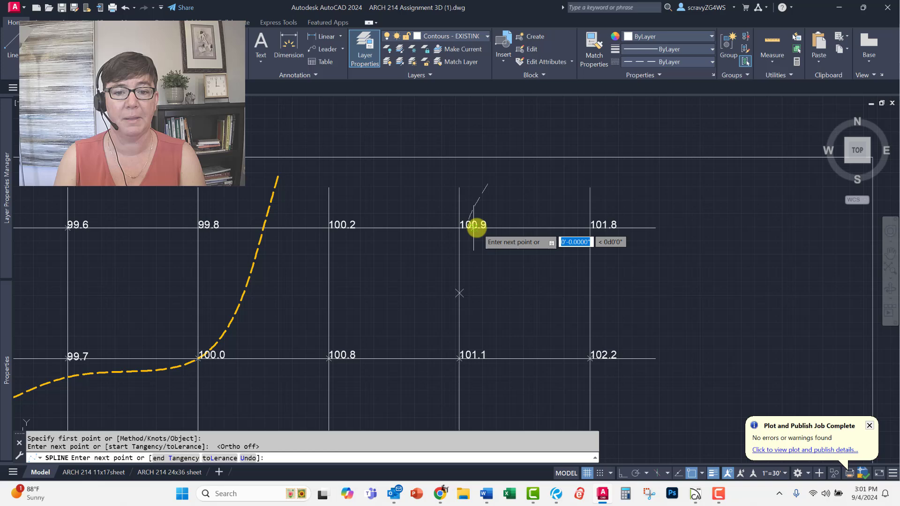
left_click(459, 294)
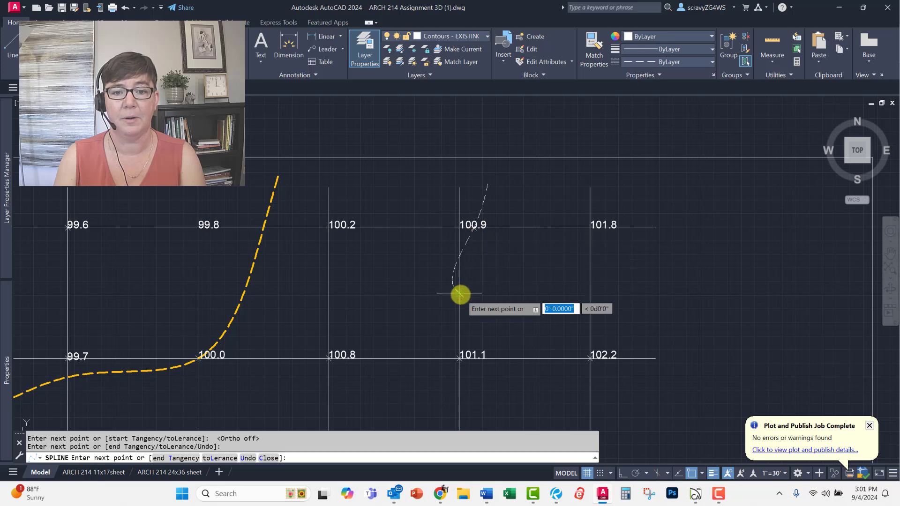
left_click(434, 353)
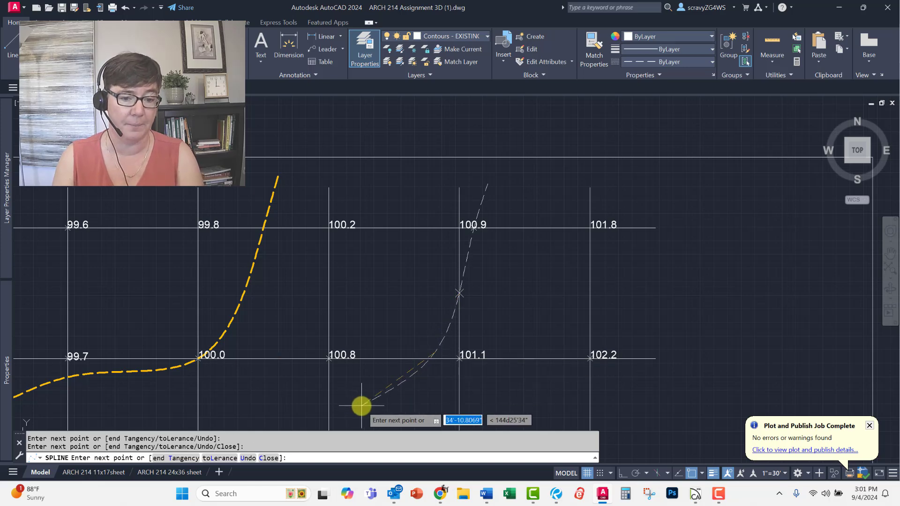
key("Return")
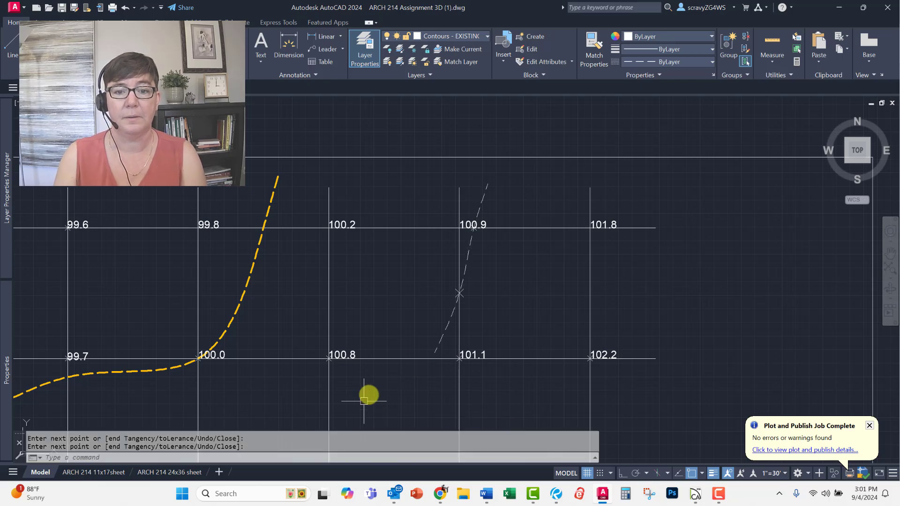
left_click(470, 249)
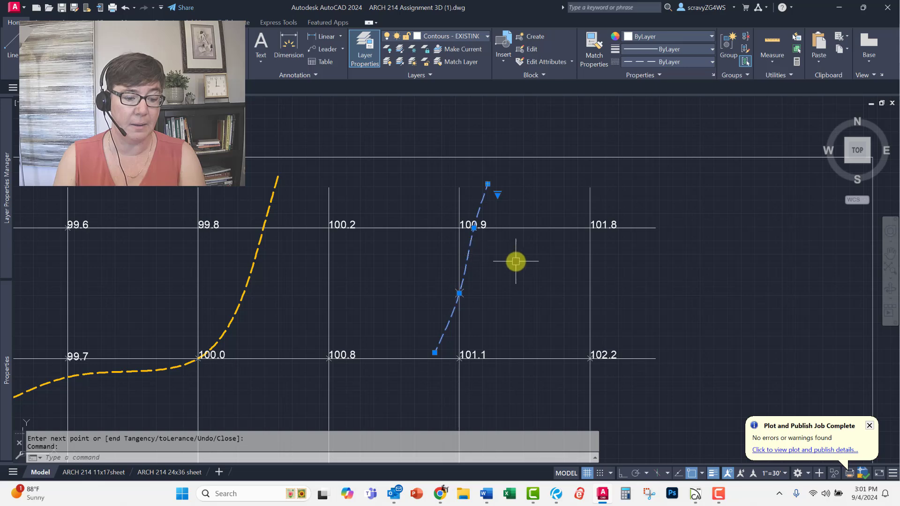
key("Escape")
key("Escape")
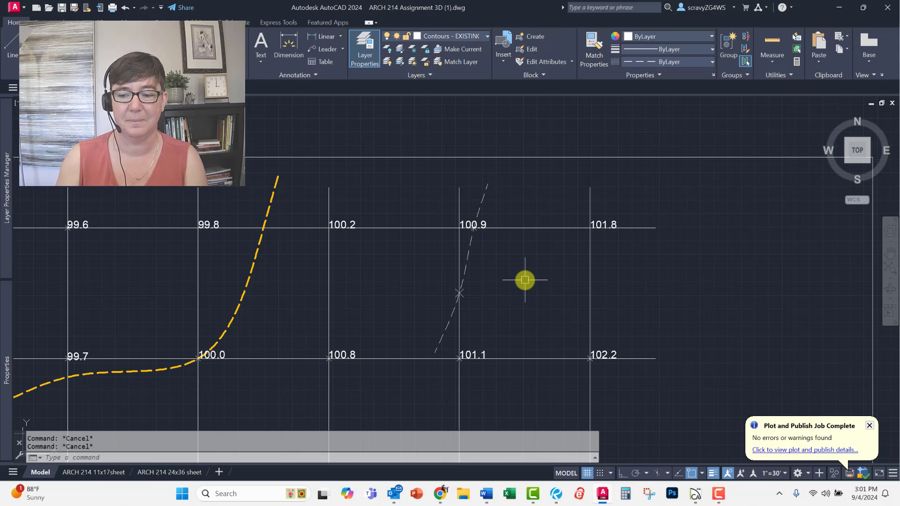
left_click(716, 494)
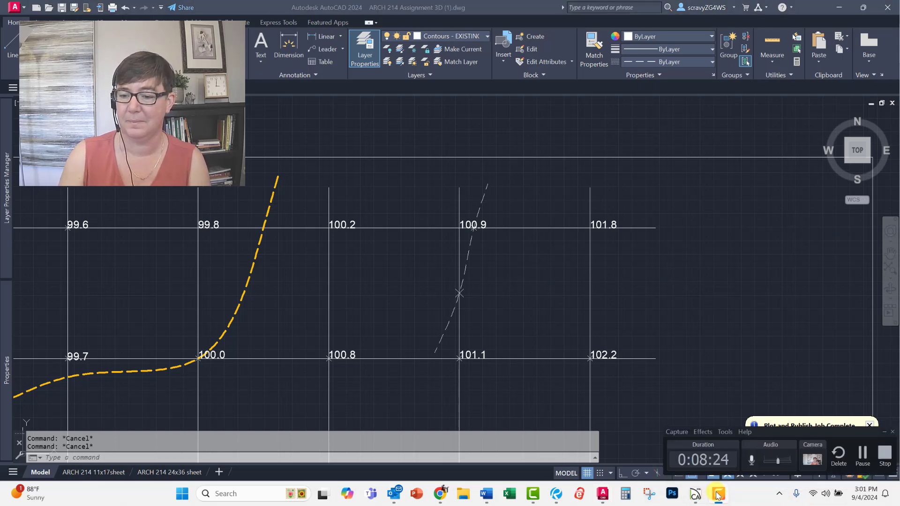